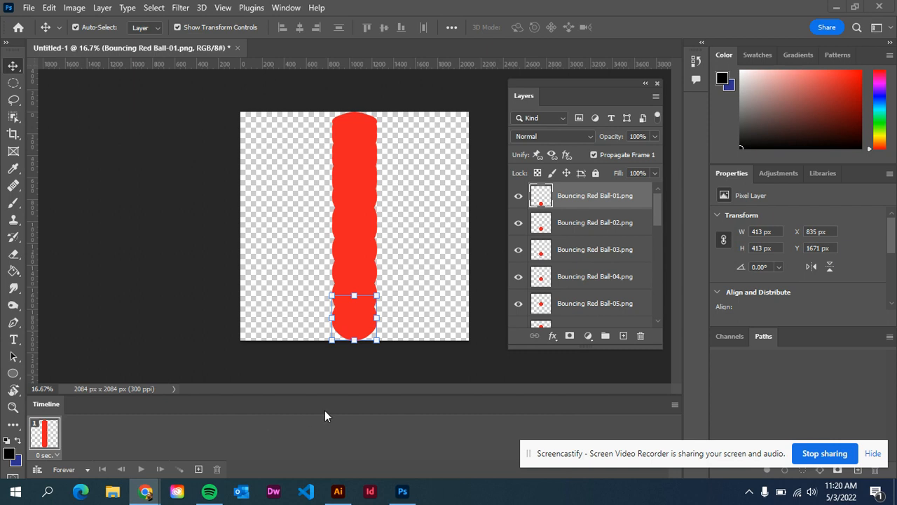
Step: Make animation frames from the Bouncing Red Ball layers in the timeline
left_click(675, 405)
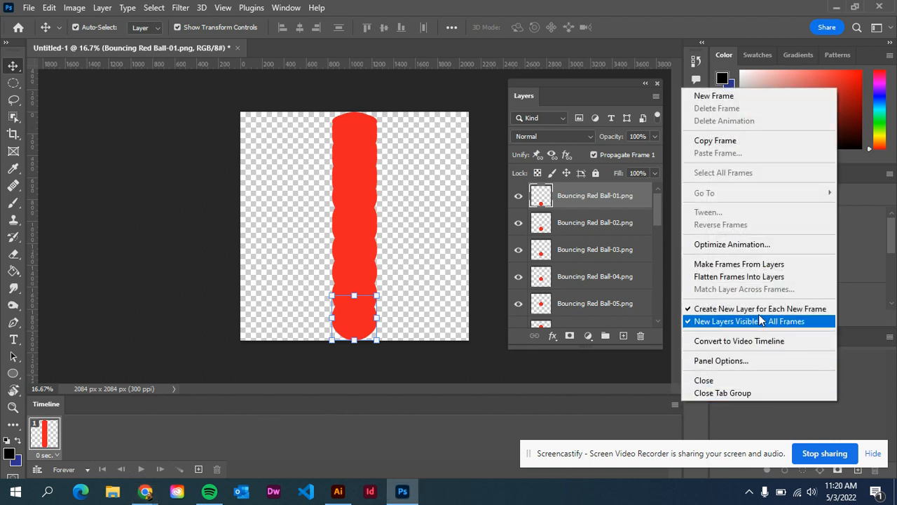
left_click(764, 266)
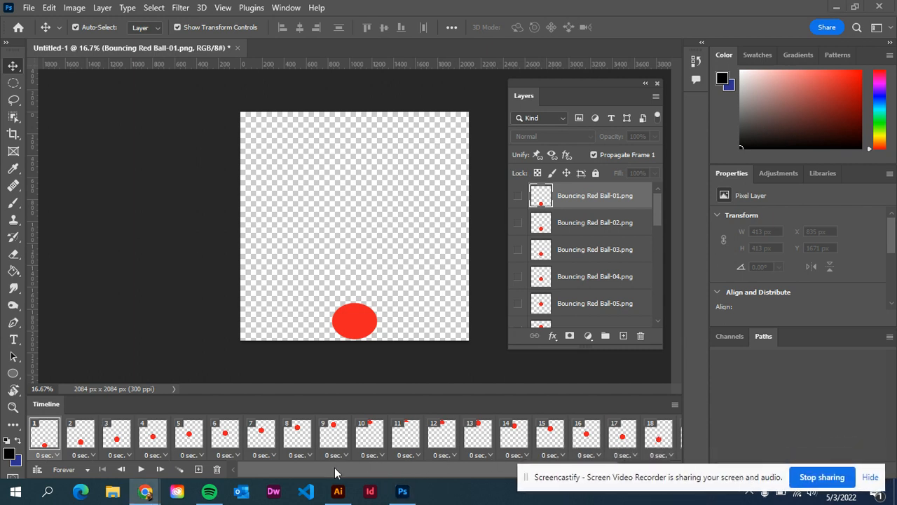
left_click(405, 490)
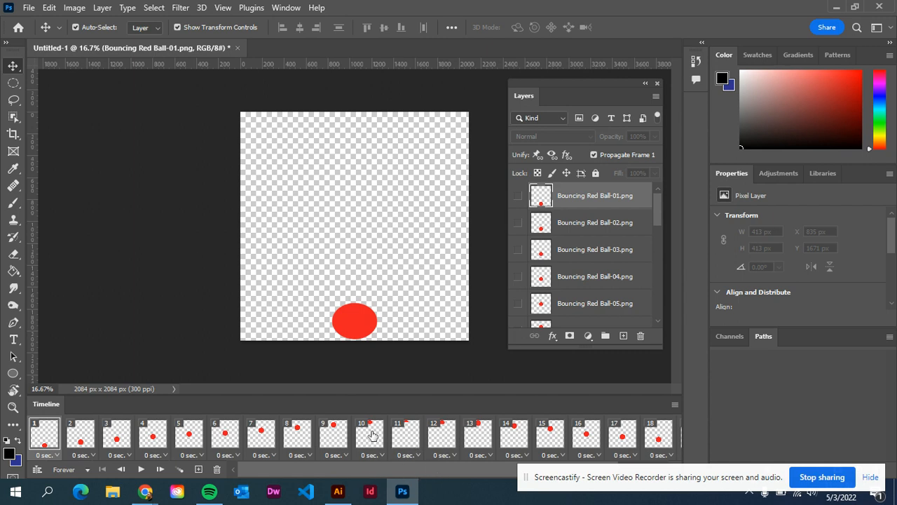
scroll(603, 431, "down", 2)
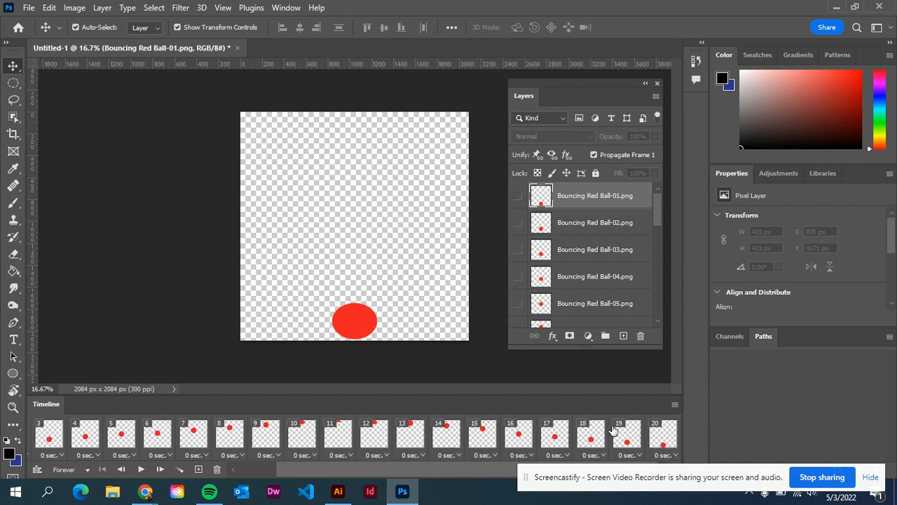
scroll(578, 439, "up", 2)
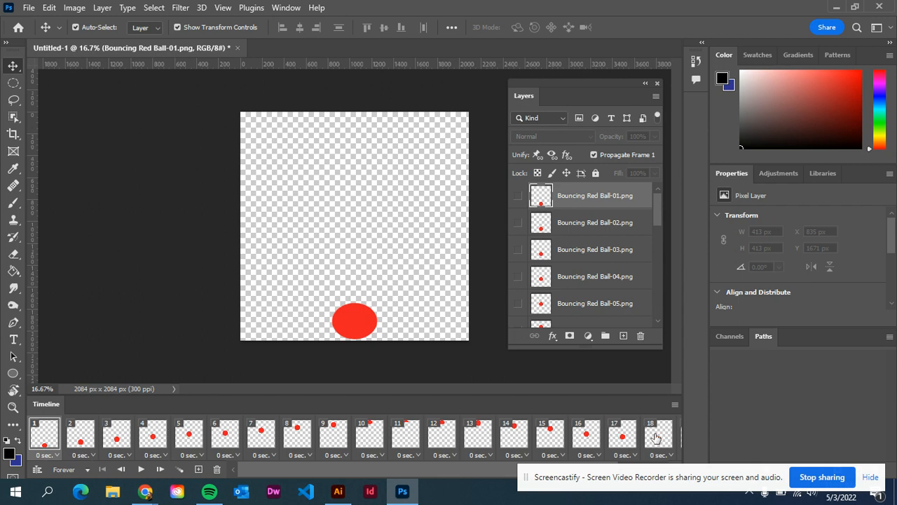
Step: Reverse the order of the animation frames in the timeline
scroll(656, 439, "right", 2)
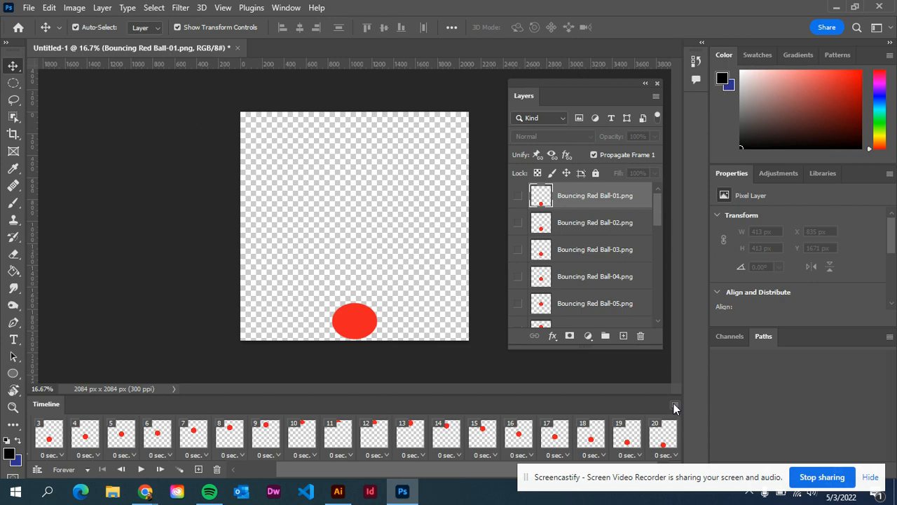
left_click(673, 405)
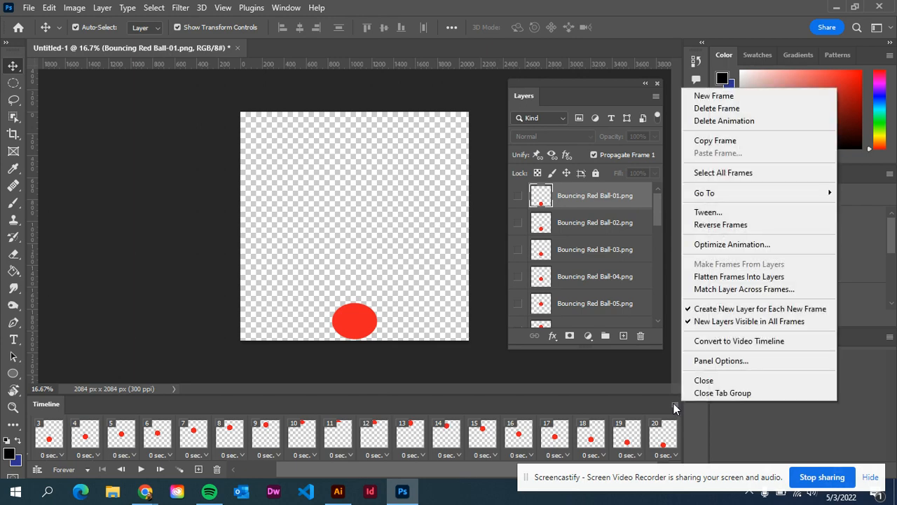
left_click(752, 225)
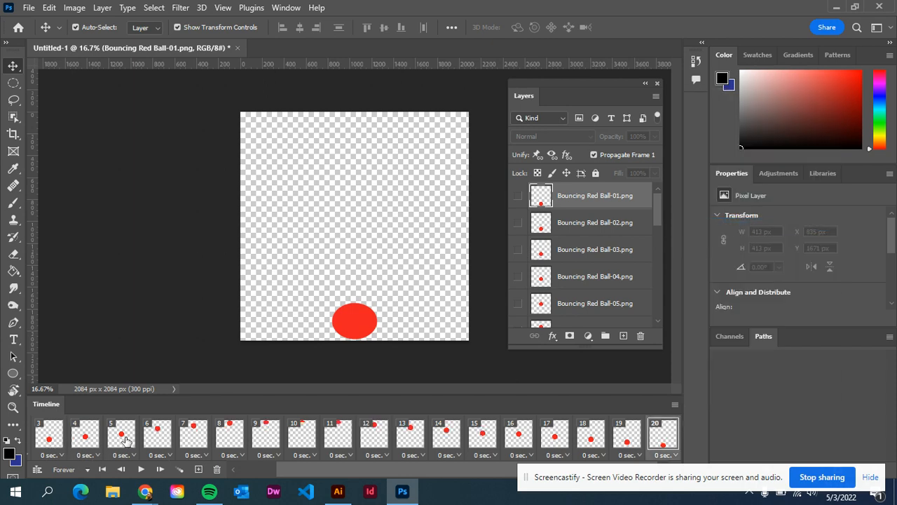
Step: Play the reversed animation from the timeline to check the ball's motion, and stop it
scroll(127, 439, "up", 2)
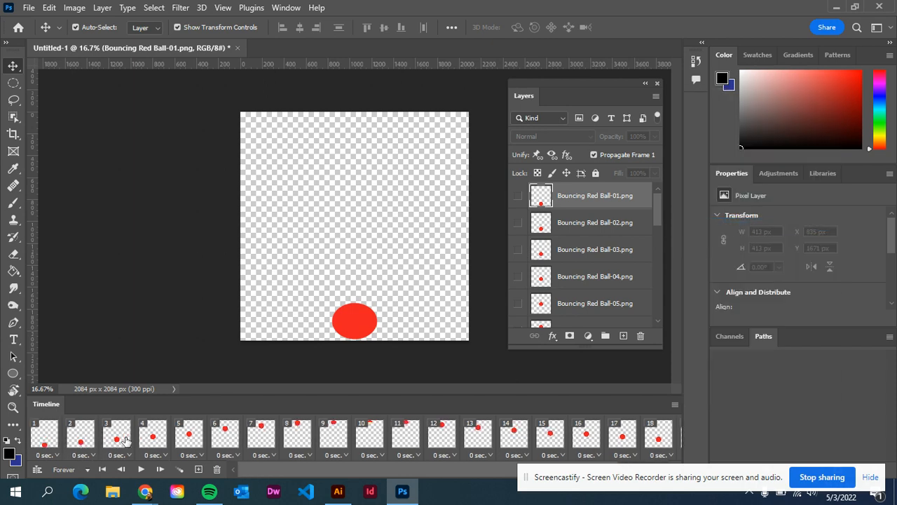
left_click(141, 470)
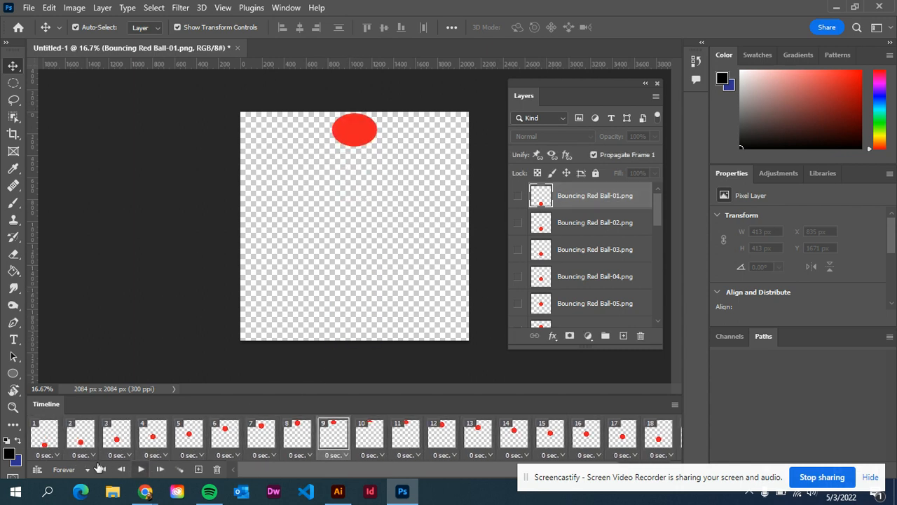
left_click(142, 470)
Step: Set the delay of frame 1 to 0.2 seconds
left_click(58, 454)
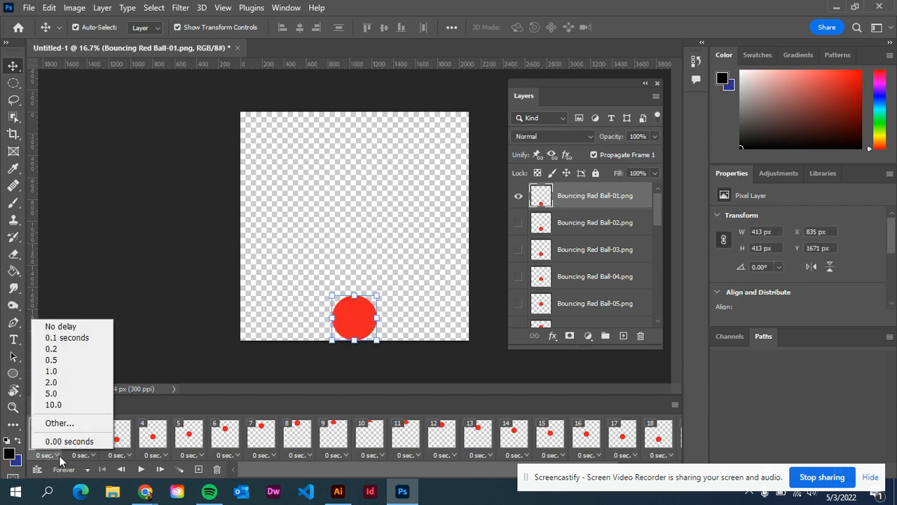
left_click(77, 349)
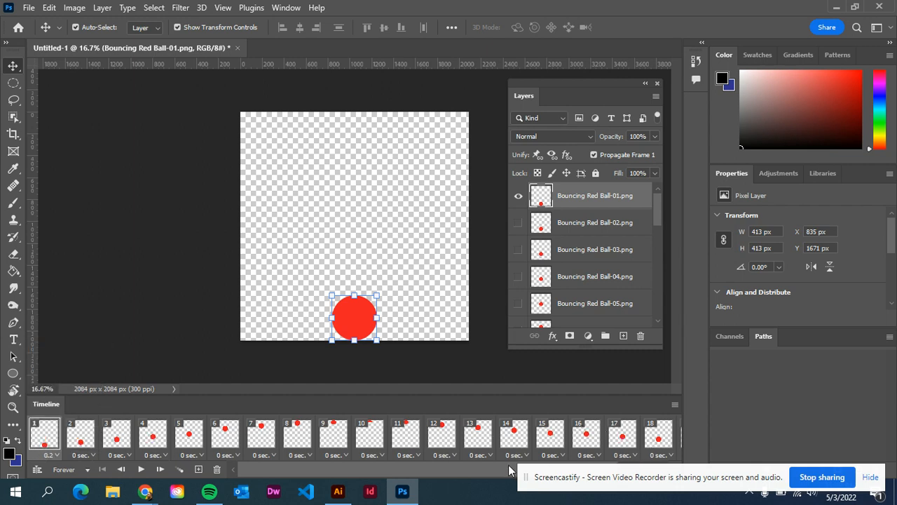
Step: Set the delay of frames 9, 10 and 11 to 0.1 seconds each
scroll(499, 440, "down", 2)
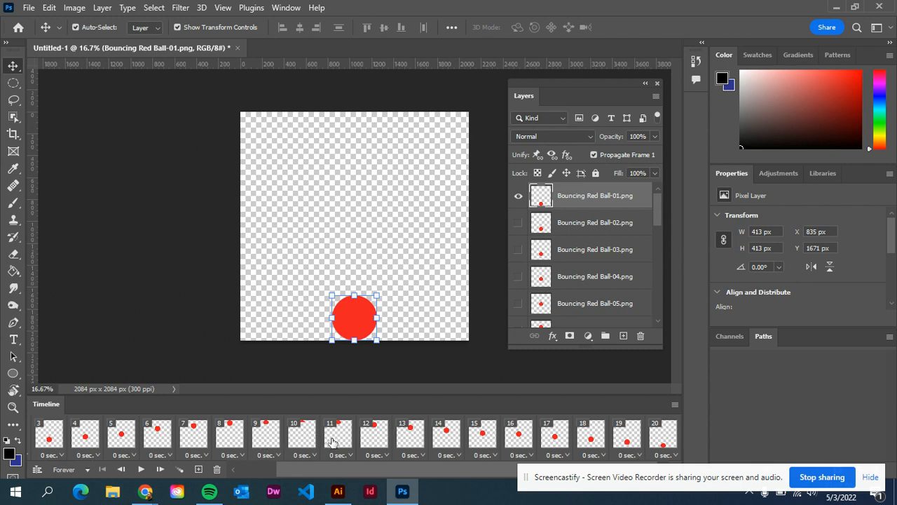
left_click(269, 439)
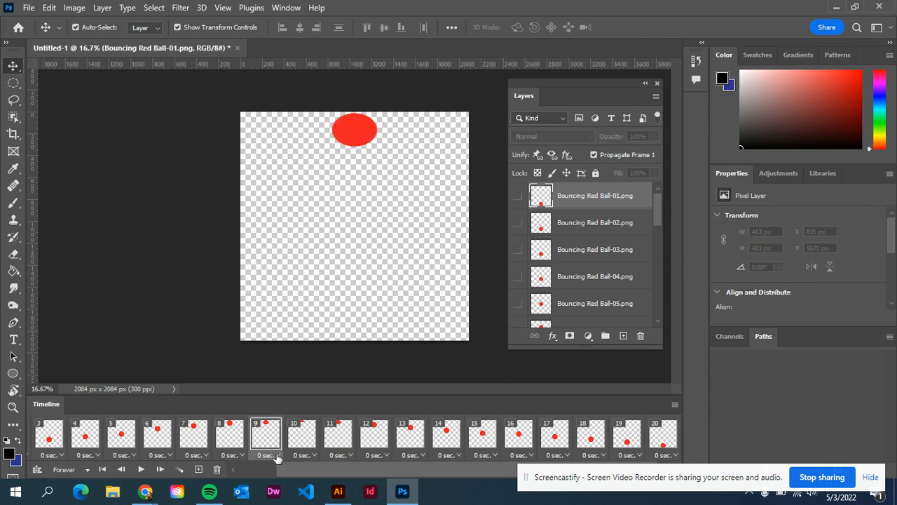
left_click(277, 456)
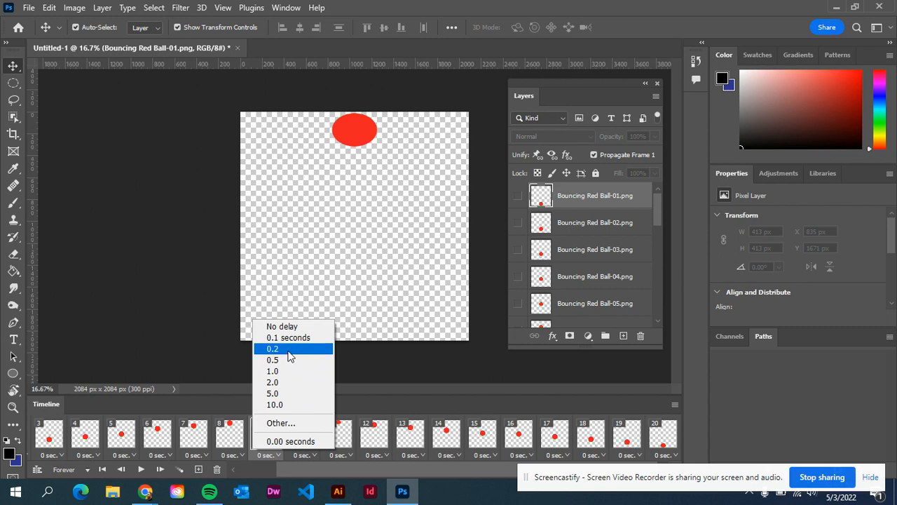
left_click(291, 338)
left_click(305, 440)
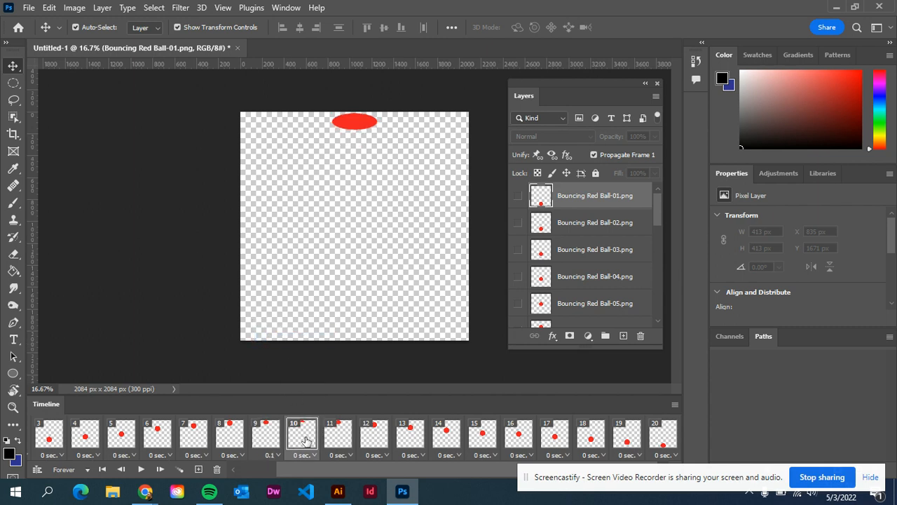
left_click(315, 455)
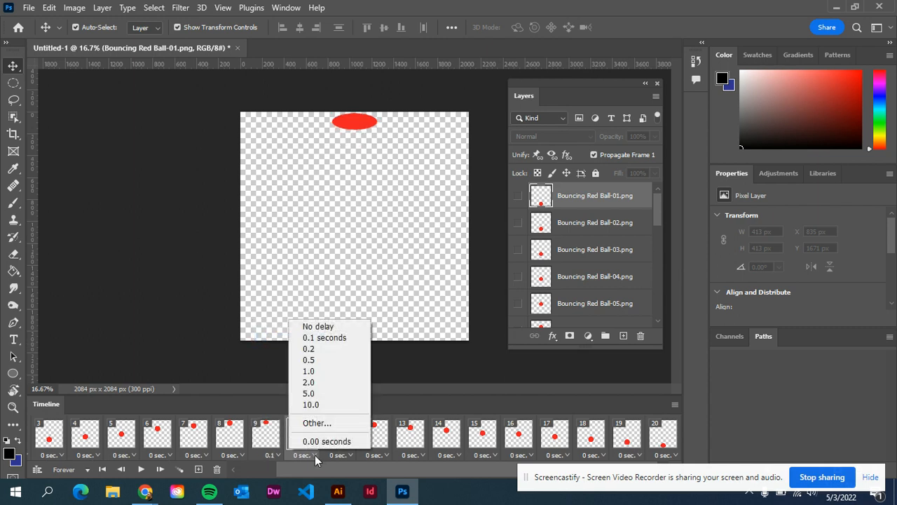
left_click(321, 339)
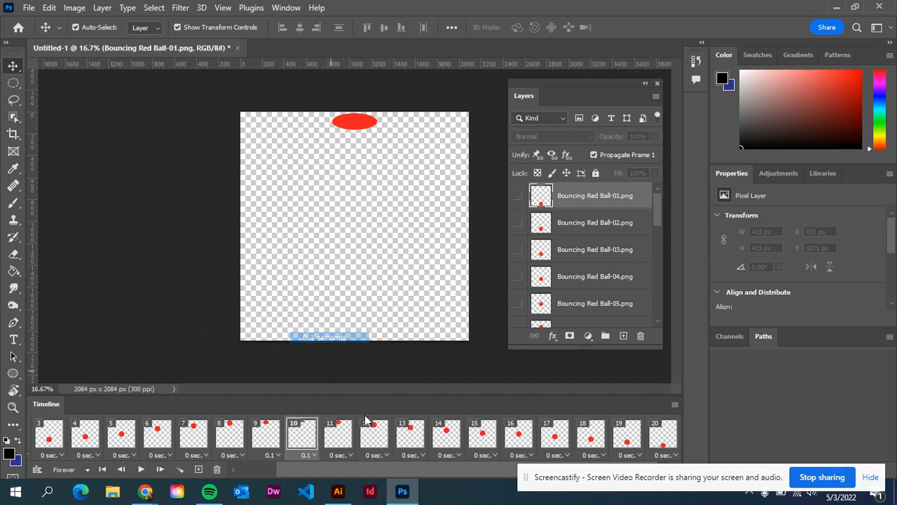
left_click(343, 443)
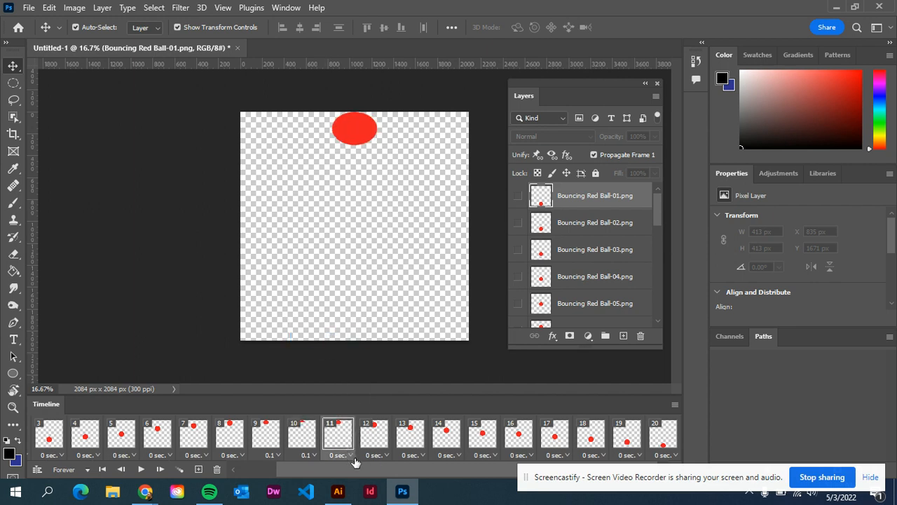
left_click(350, 455)
left_click(358, 340)
Step: Set the delay of the last frame, frame 20, to 0.2 seconds
left_click(674, 445)
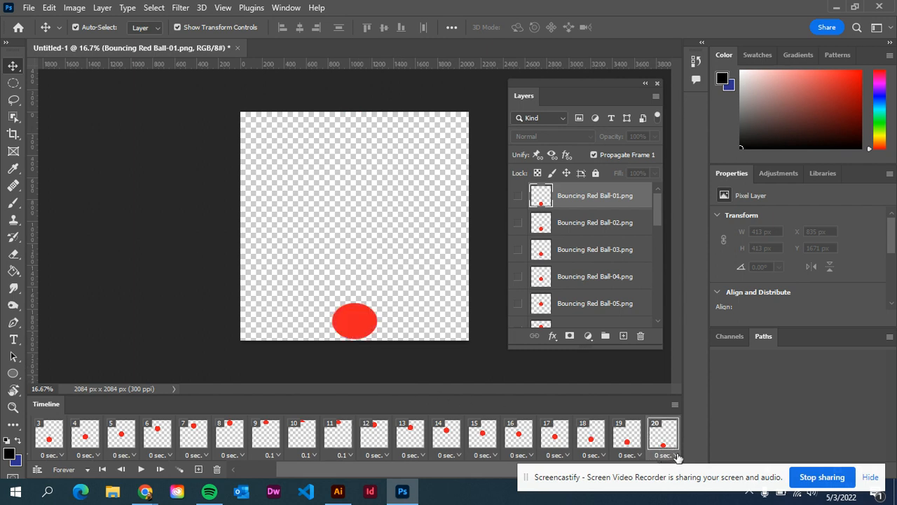
left_click(675, 456)
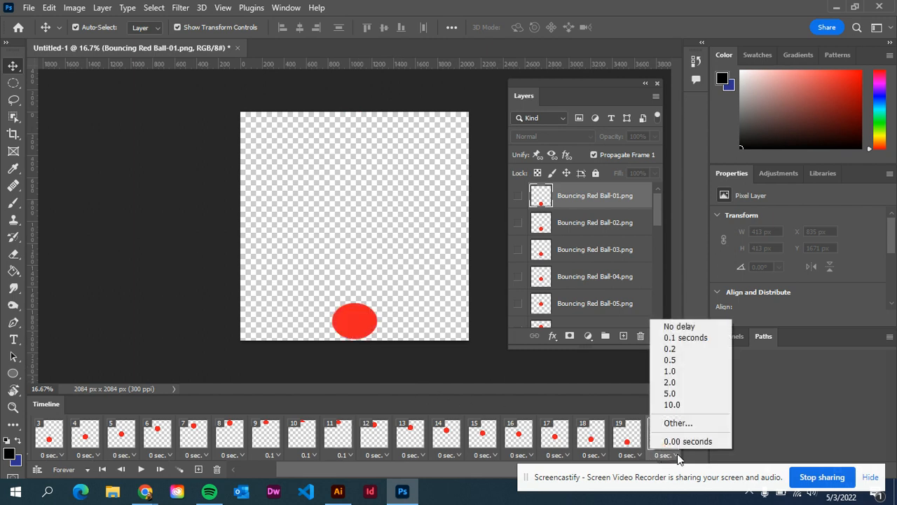
left_click(680, 348)
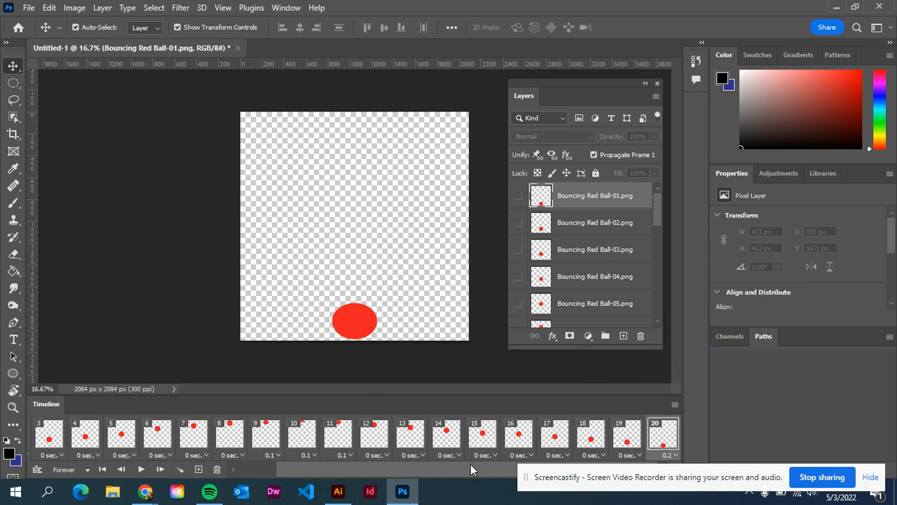
Step: Play the animation with the new frame delays to check its timing, and stop it
left_click(141, 469)
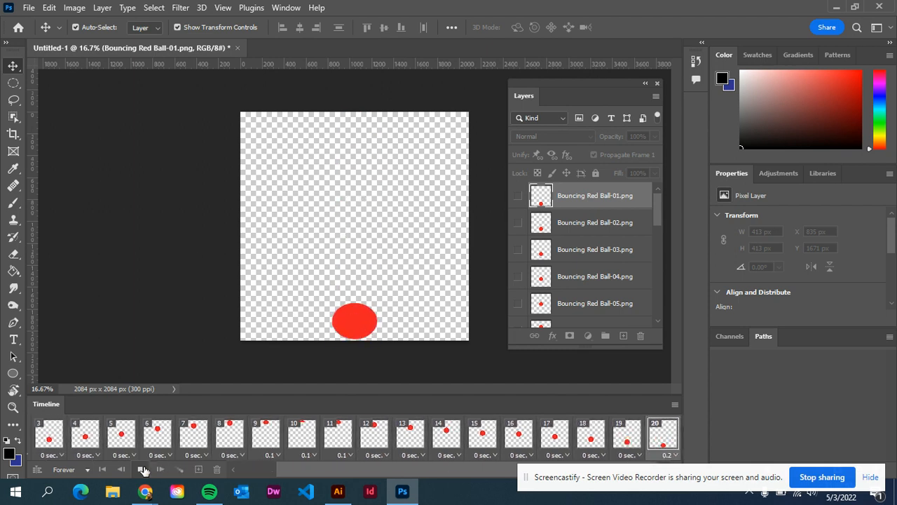
left_click(142, 469)
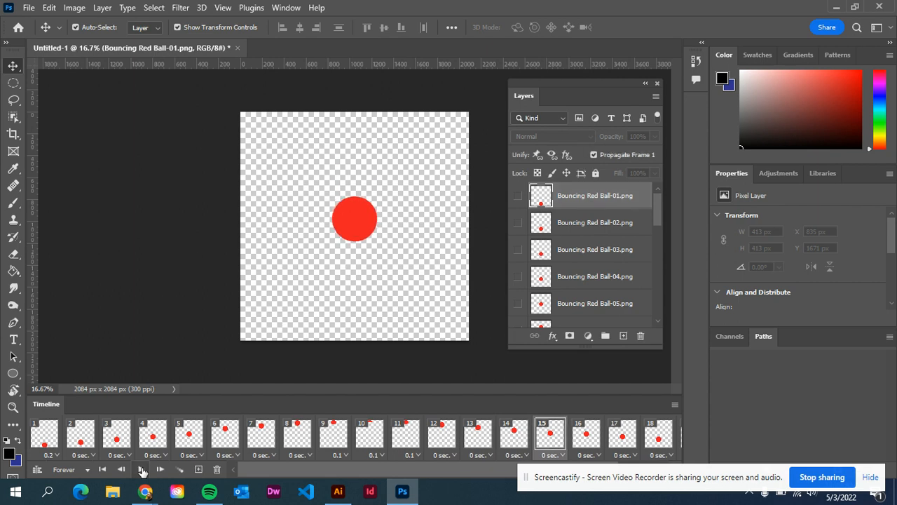
left_click(142, 470)
Step: Save the document to Creative Cloud under the name Red Ball Bouncing
left_click(30, 8)
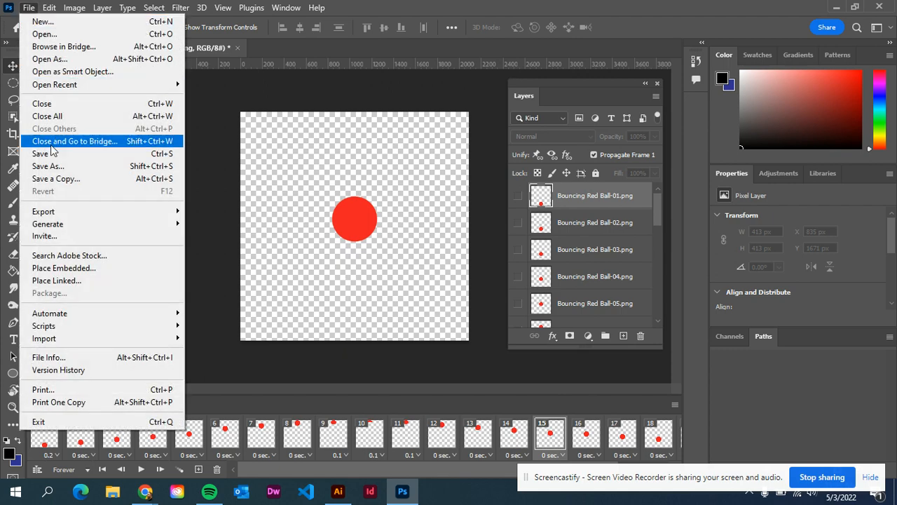
left_click(63, 168)
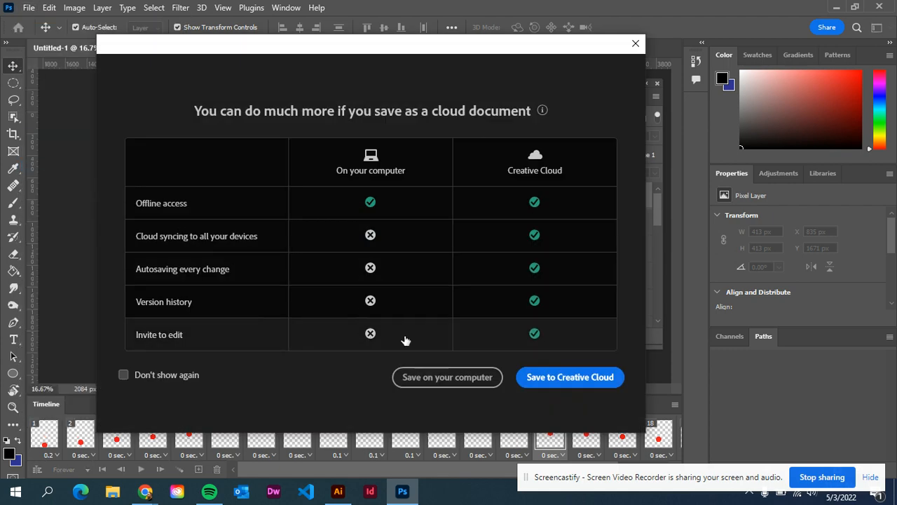
left_click(546, 379)
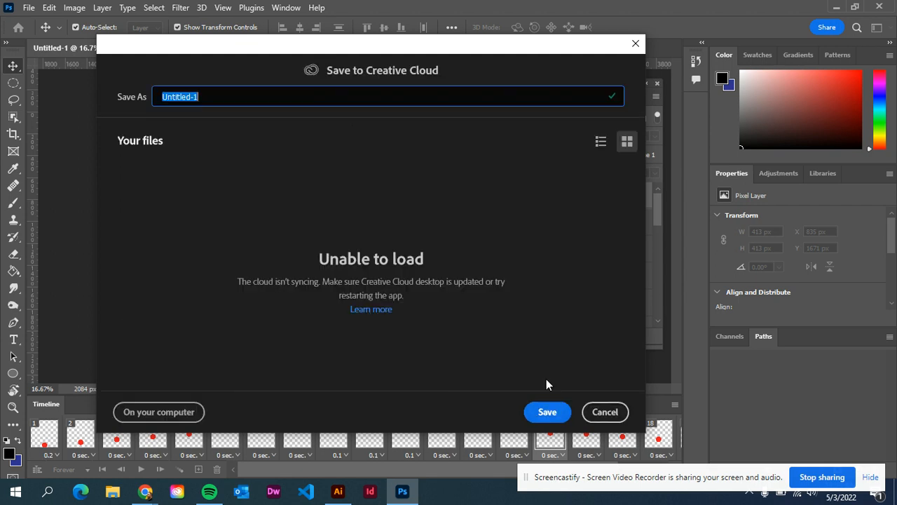
type("Red Ball Bouncing")
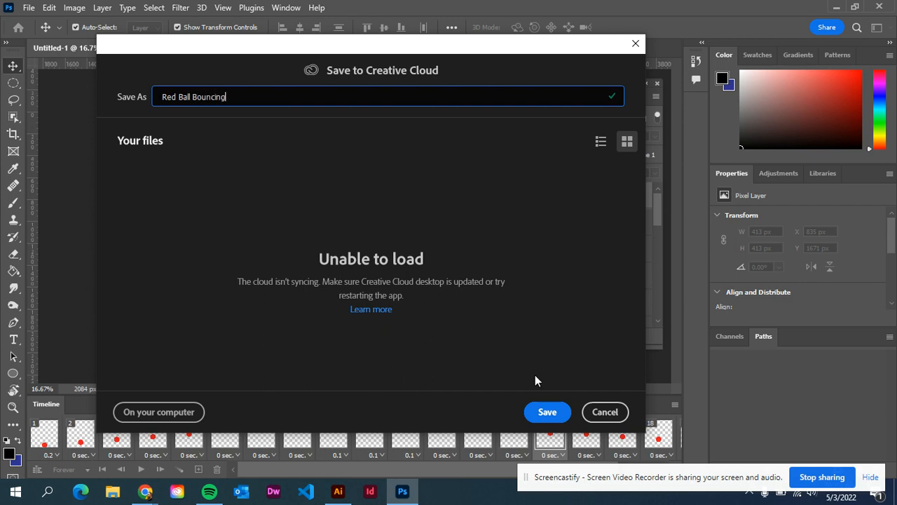
left_click(546, 412)
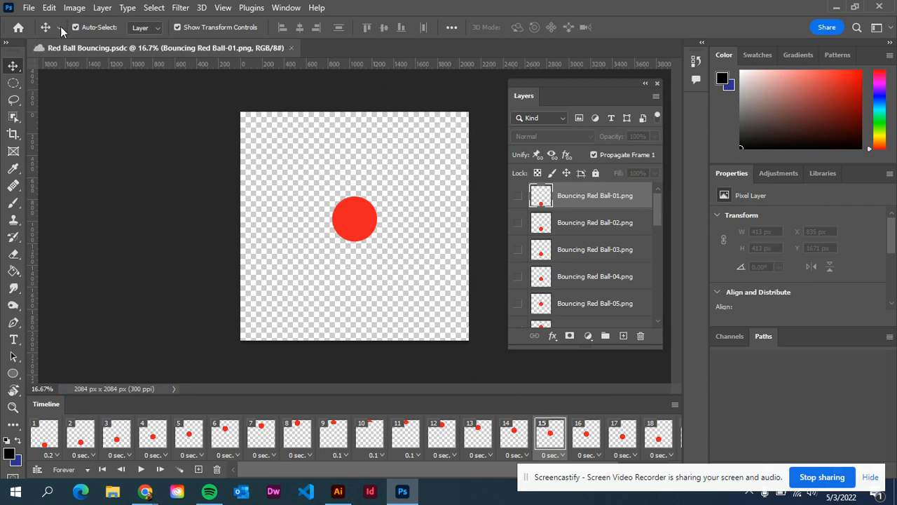
Step: Open the Save for Web (Legacy) export for the animation and uncover its settings
left_click(29, 9)
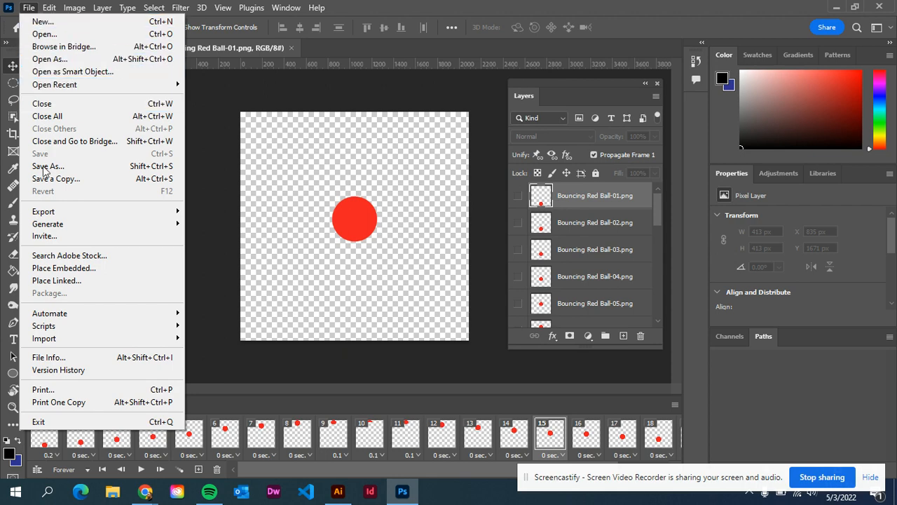
mouse_move(41, 217)
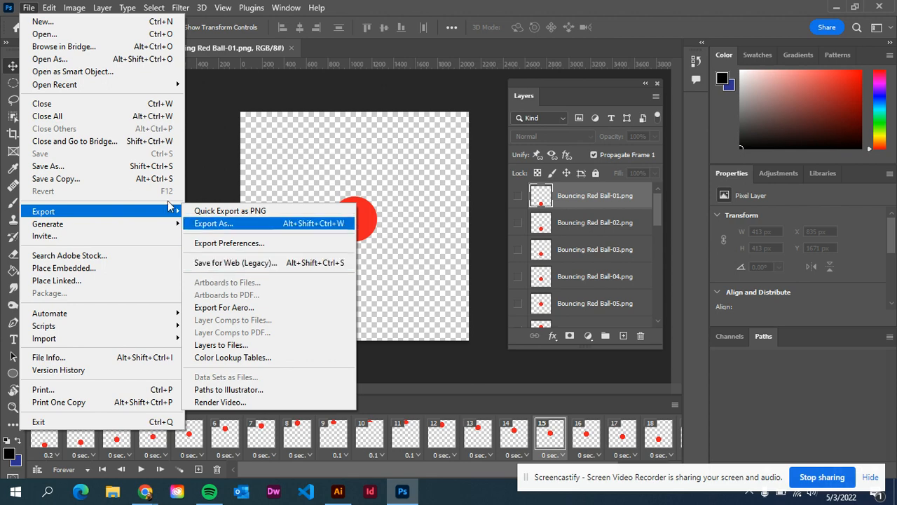
left_click(31, 6)
left_click(31, 6)
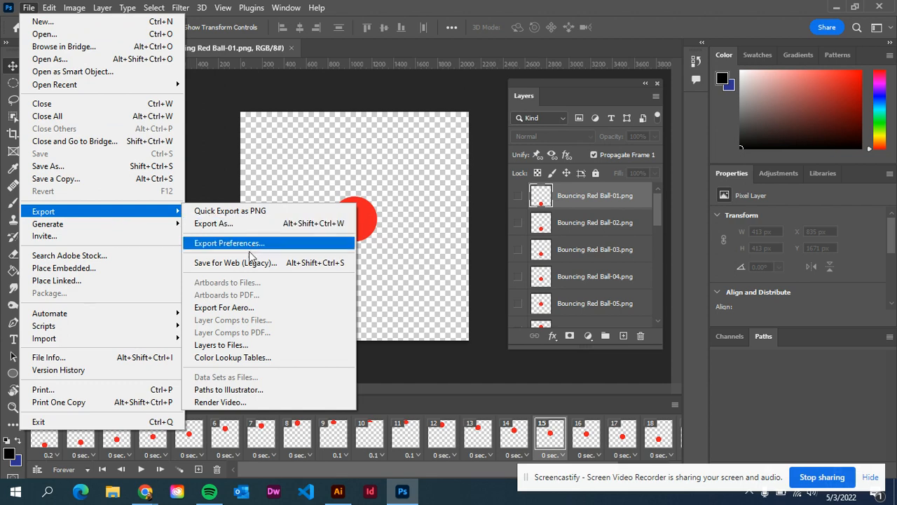
left_click(213, 263)
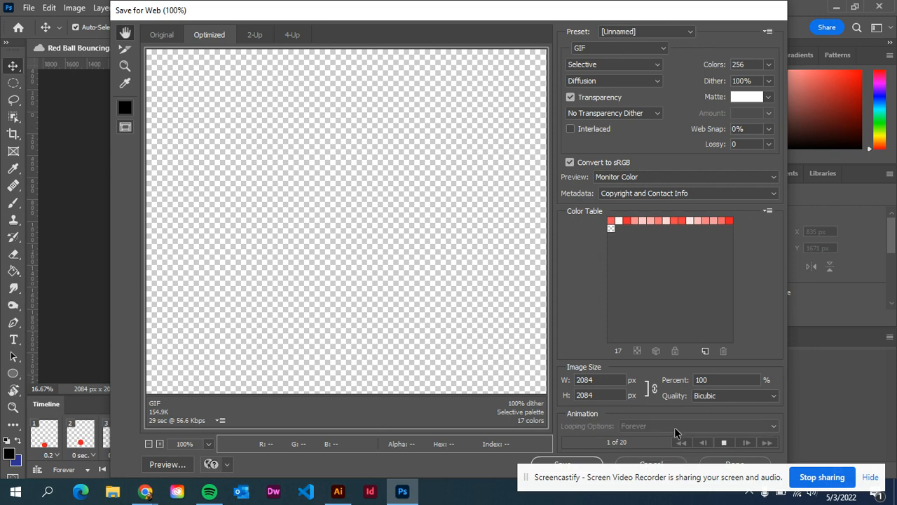
left_click_drag(698, 479, 268, 456)
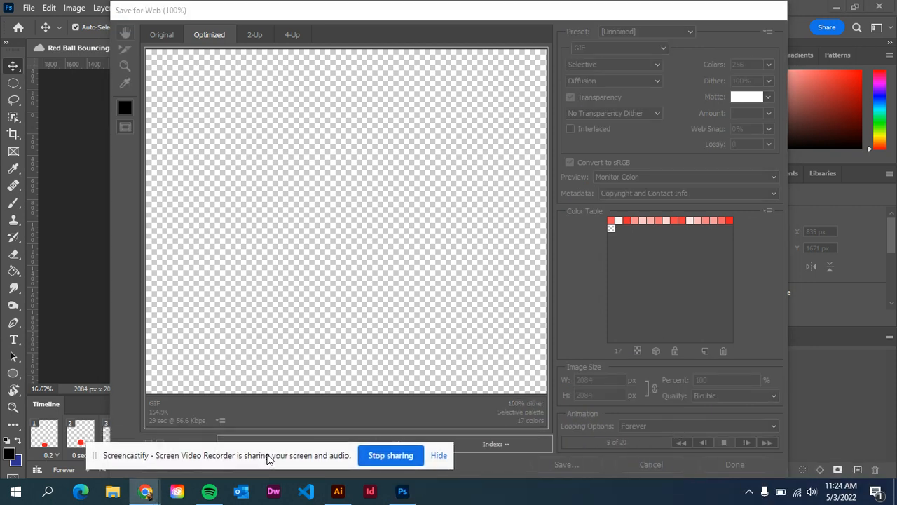
Step: Start saving the optimized GIF and switch the save location to the Desktop
left_click(685, 411)
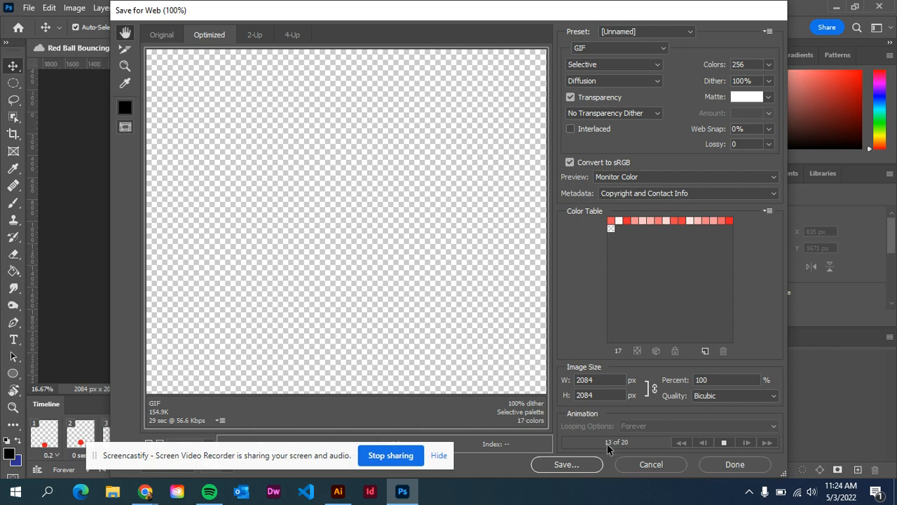
left_click(566, 464)
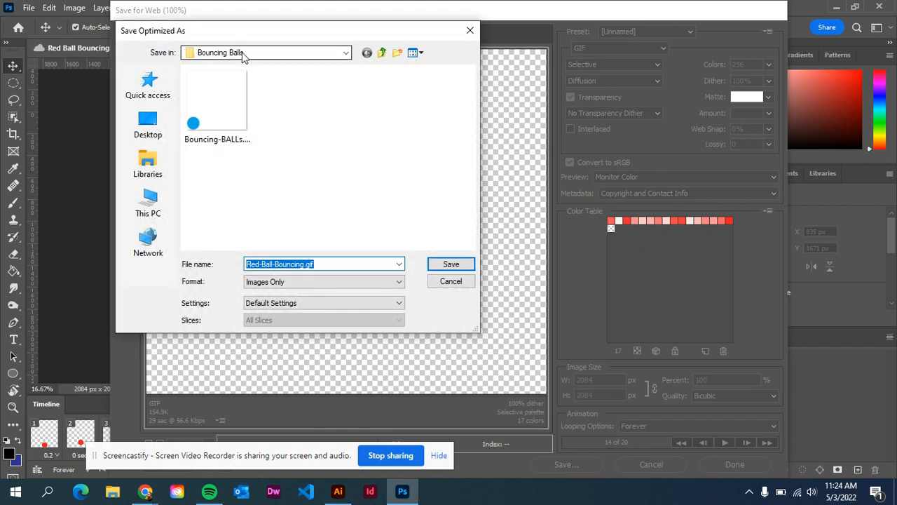
left_click(268, 55)
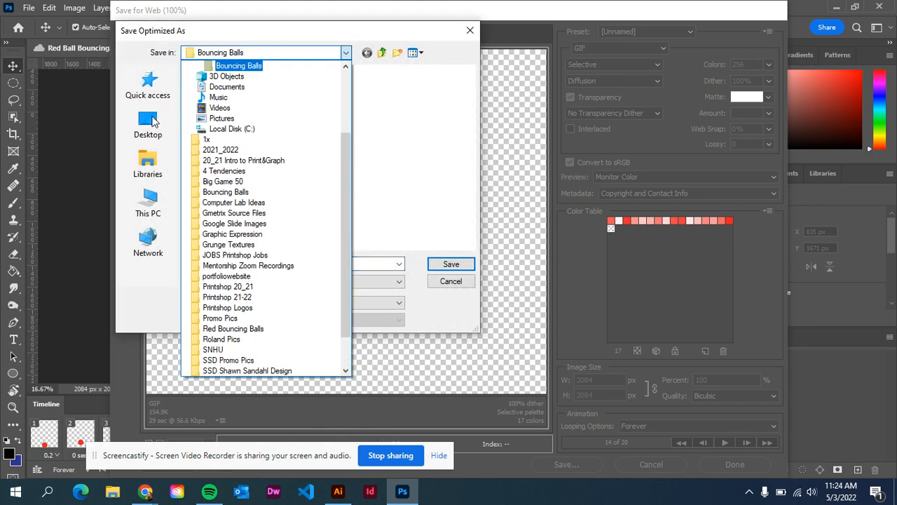
left_click(153, 121)
left_click(151, 121)
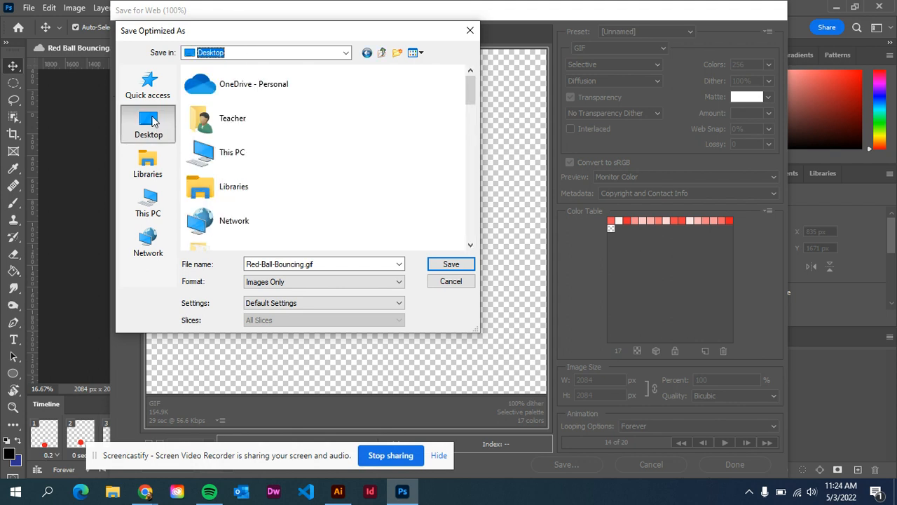
Step: Save the animation as Red-Ball-Bouncing.gif in the Red Bouncing Balls folder on the Desktop
scroll(249, 134, "down", 2)
scroll(249, 134, "down", 3)
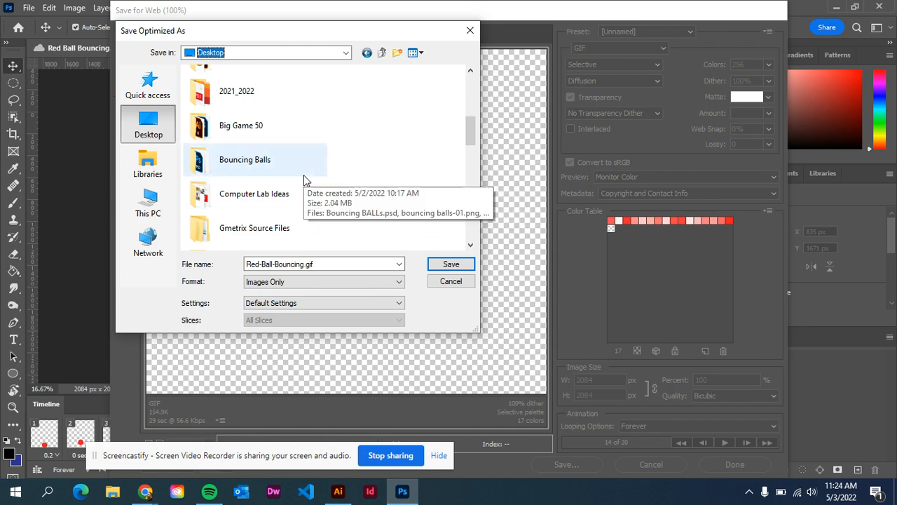
scroll(305, 181, "down", 5)
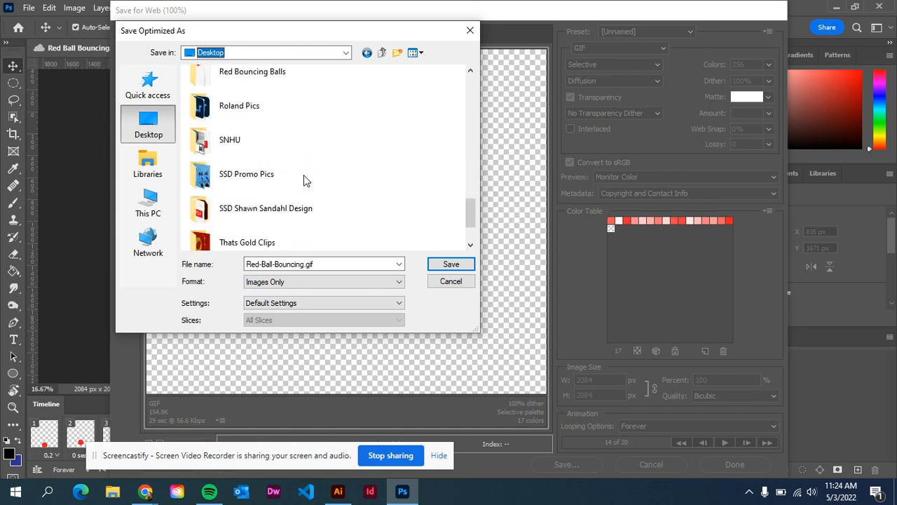
scroll(305, 181, "down", 2)
scroll(305, 181, "up", 3)
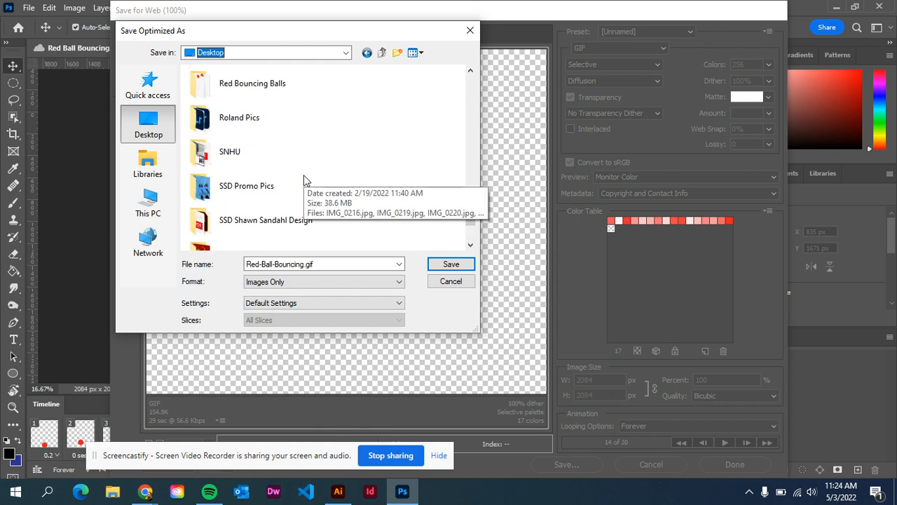
double_click(274, 84)
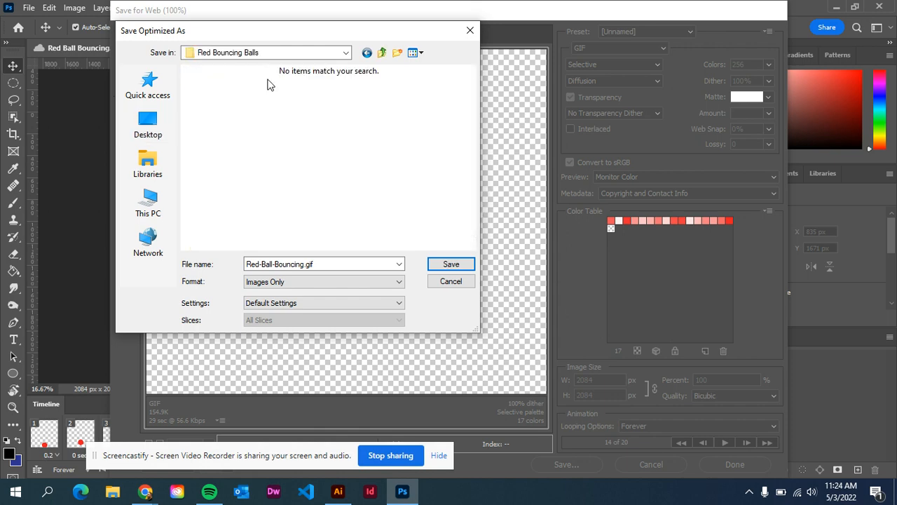
left_click(448, 264)
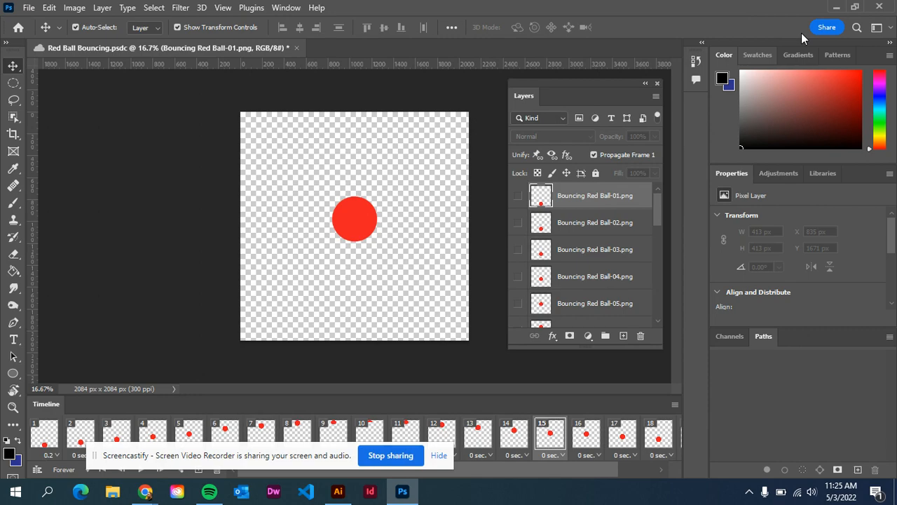
Step: Minimize Photoshop, view Red-Ball-Bouncing.gif from the desktop's Red Bouncing Balls folder to check the exported animation, and close the viewer
left_click(839, 9)
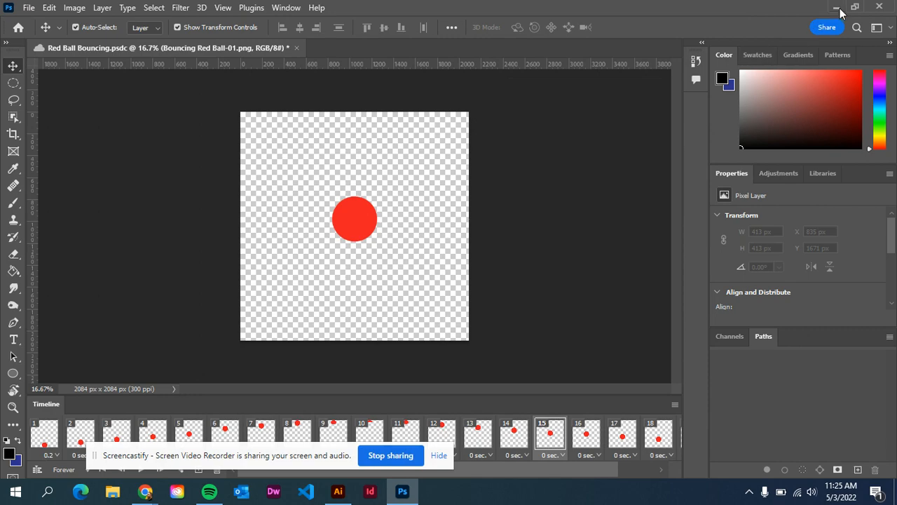
left_click(822, 9)
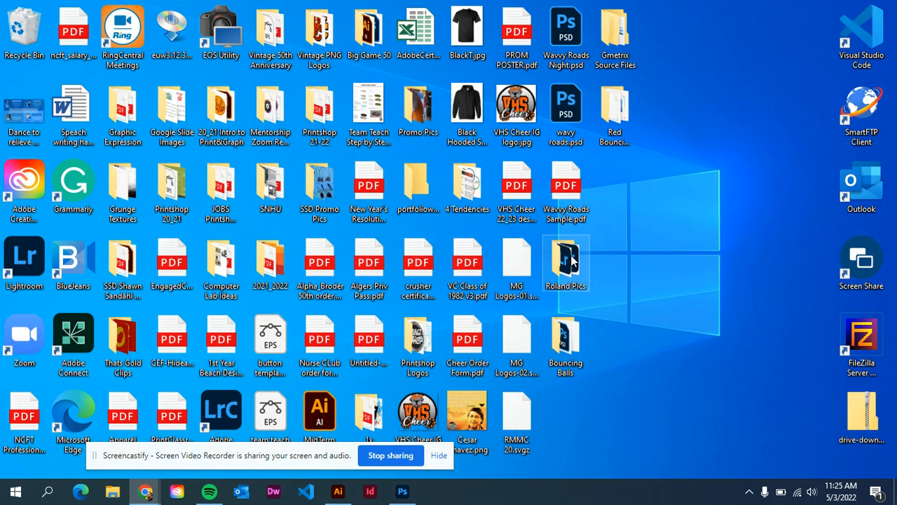
double_click(622, 109)
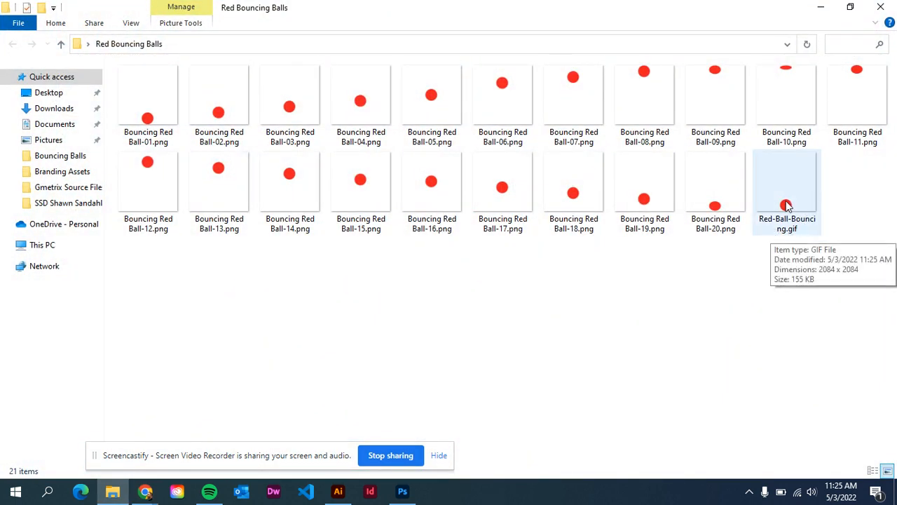
left_click(787, 204)
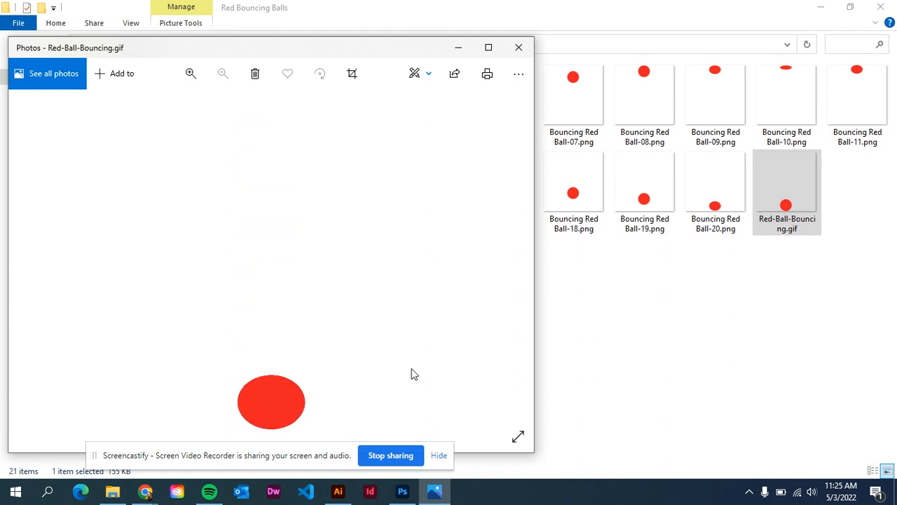
left_click(520, 49)
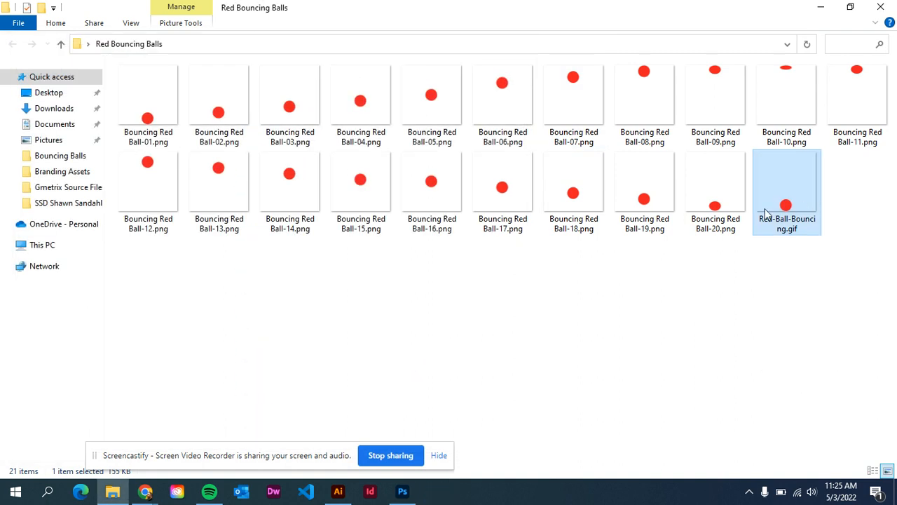